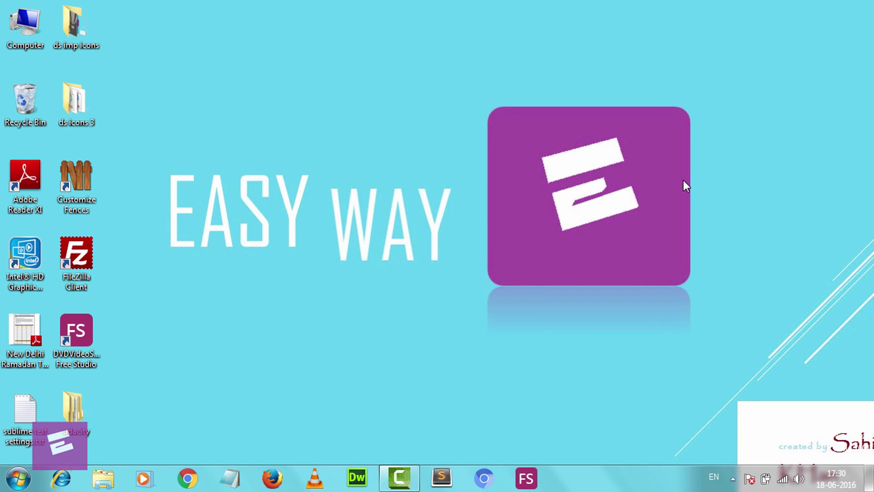
Search Google for 'idm' in Chrome.
{"action": "left_click", "coordinate": [187, 478]}
{"action": "type", "text": "idm"}
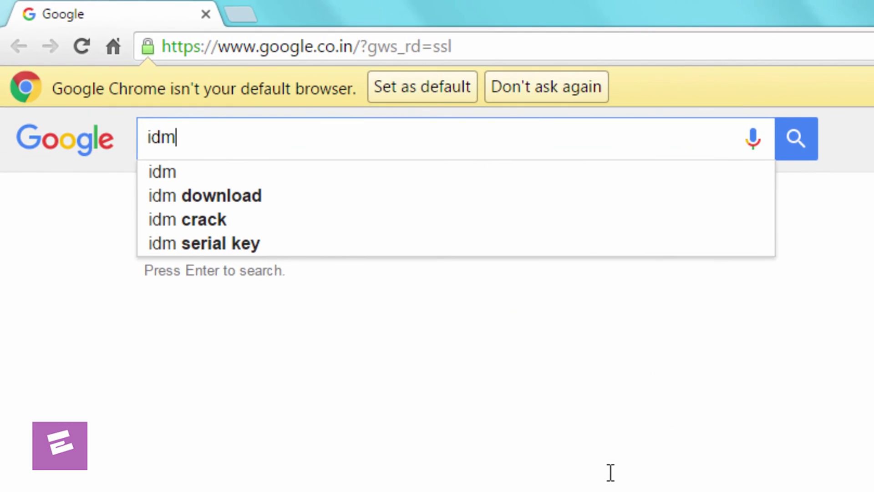
{"action": "key", "text": "Return"}
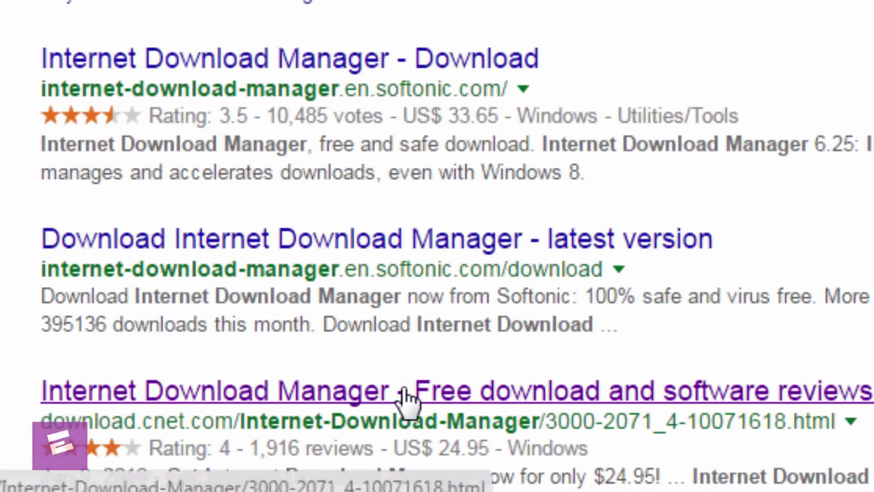
Download idman625build21.exe from the Download.com Internet Download Manager page.
{"action": "left_click", "coordinate": [403, 391]}
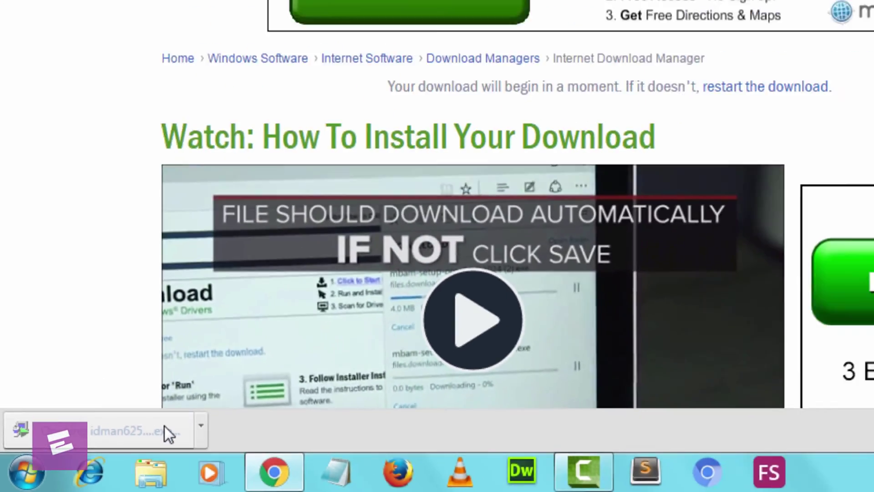
Run idman625build21.exe, accept the licence, and install IDM into the default folder.
{"action": "left_click", "coordinate": [633, 242]}
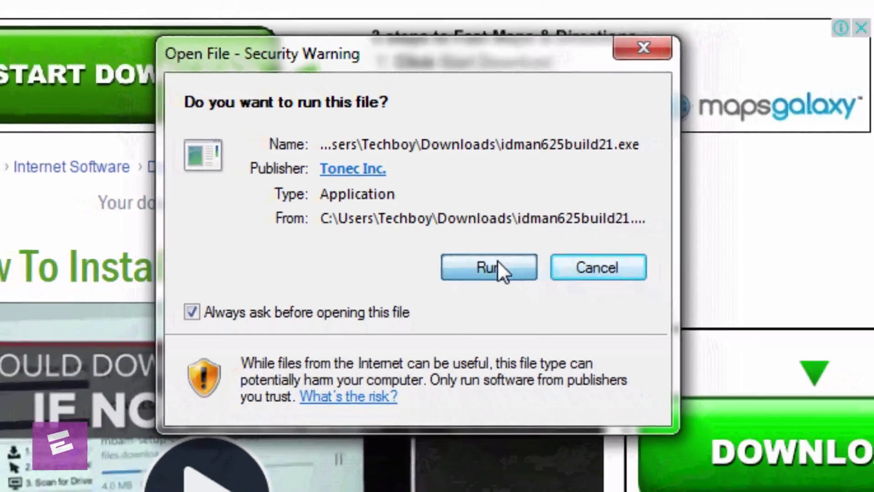
{"action": "left_click", "coordinate": [519, 281]}
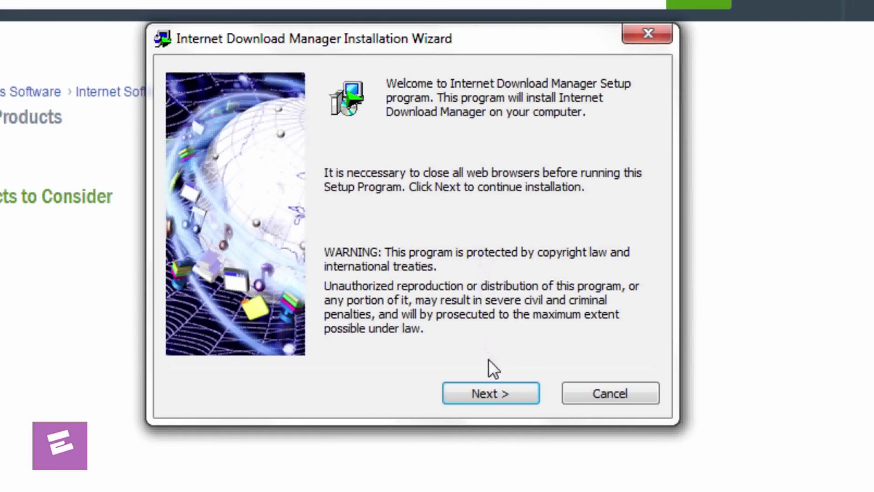
{"action": "left_click", "coordinate": [507, 395]}
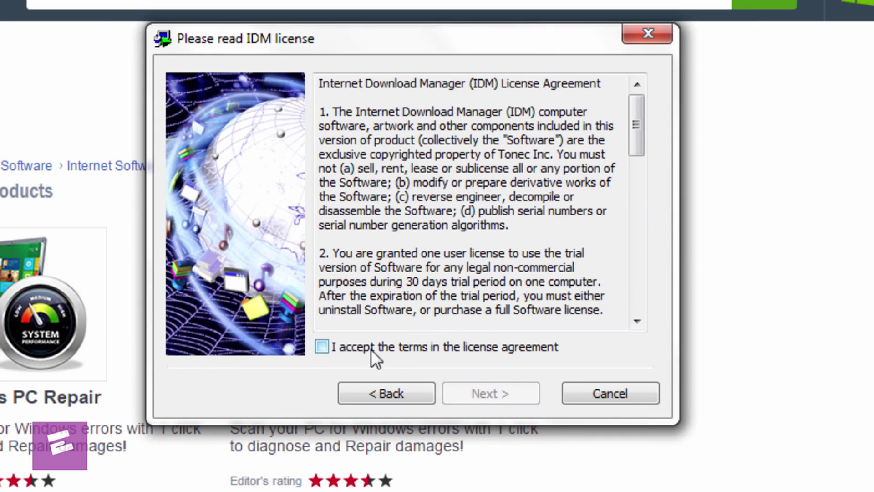
{"action": "left_click", "coordinate": [330, 342]}
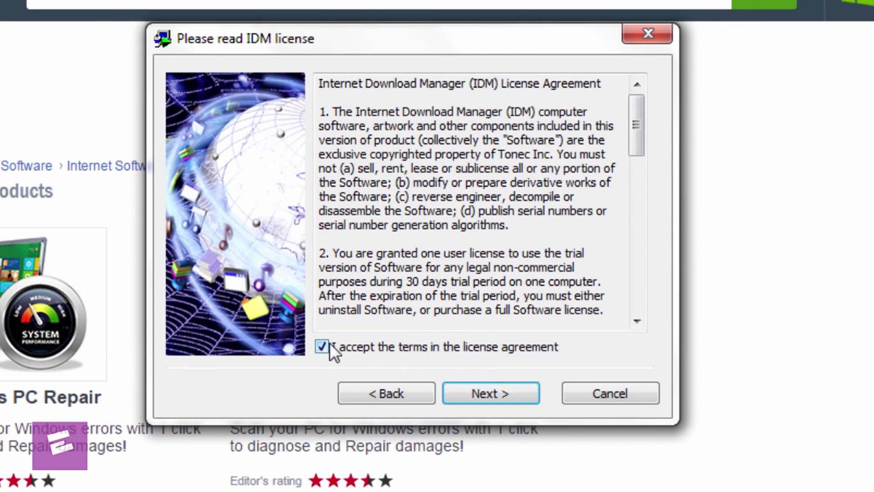
{"action": "left_click", "coordinate": [480, 394]}
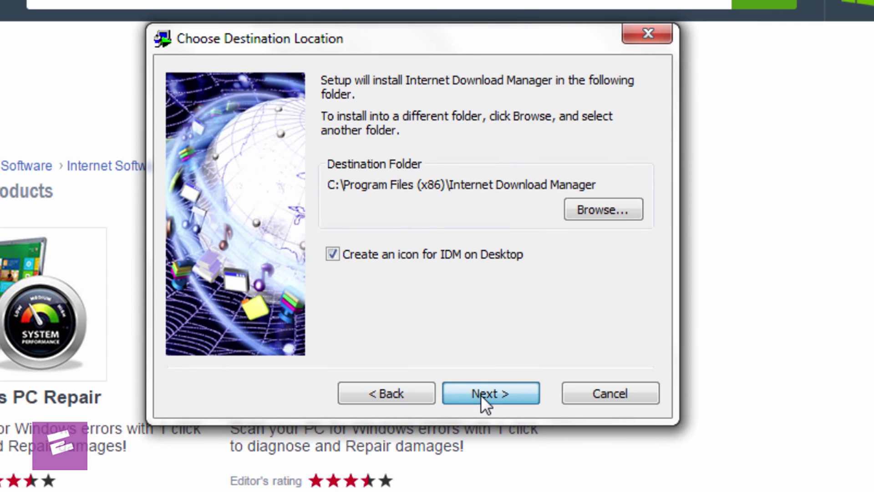
{"action": "left_click", "coordinate": [480, 395]}
{"action": "left_click", "coordinate": [481, 395]}
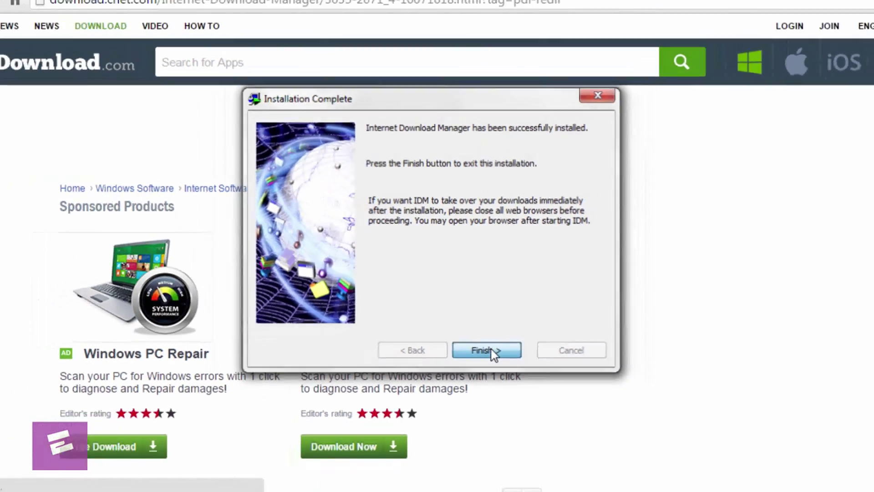
Close setup and Chrome, start IDM, and dismiss its Chrome and Firefox integration notices.
{"action": "left_click", "coordinate": [496, 391]}
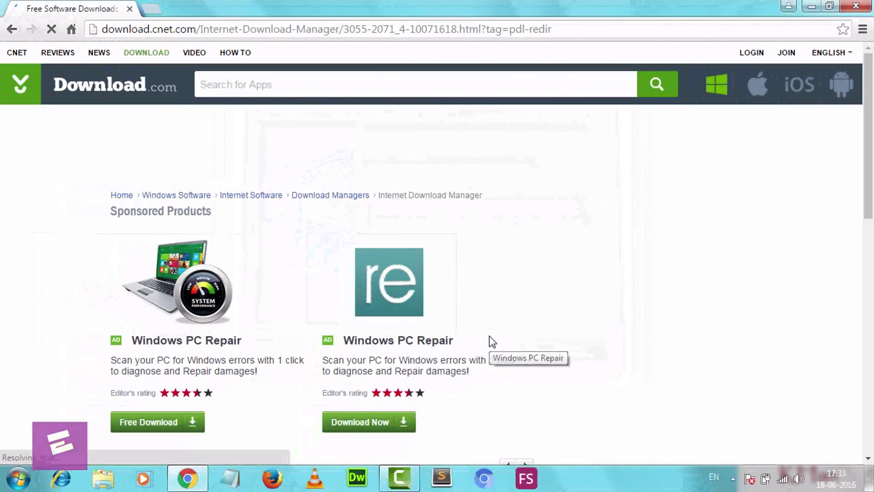
{"action": "left_click", "coordinate": [856, 5]}
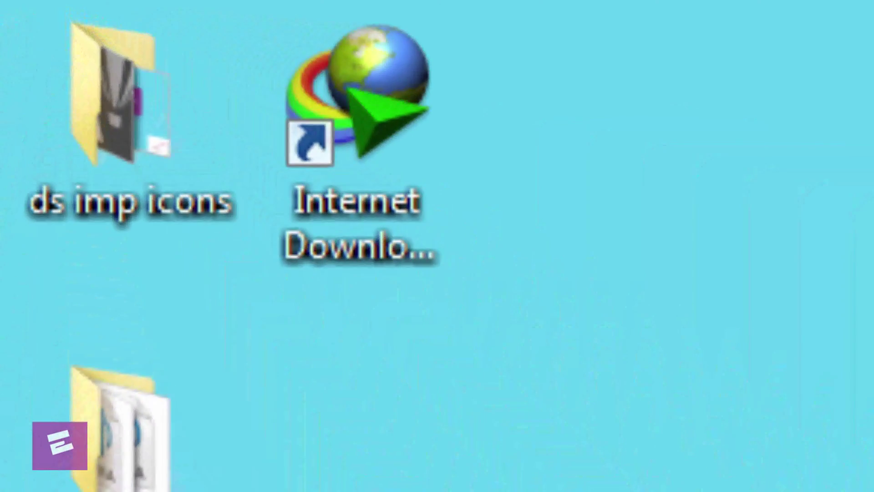
{"action": "double_click", "coordinate": [133, 37]}
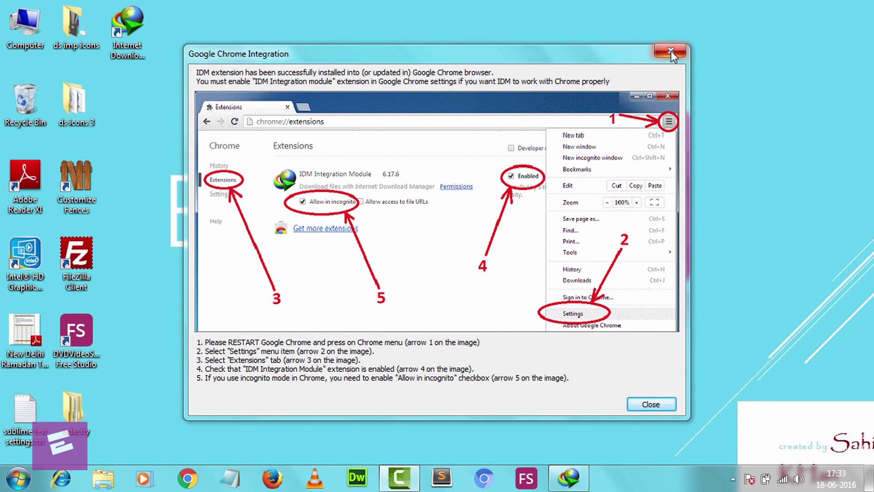
{"action": "left_click", "coordinate": [671, 51]}
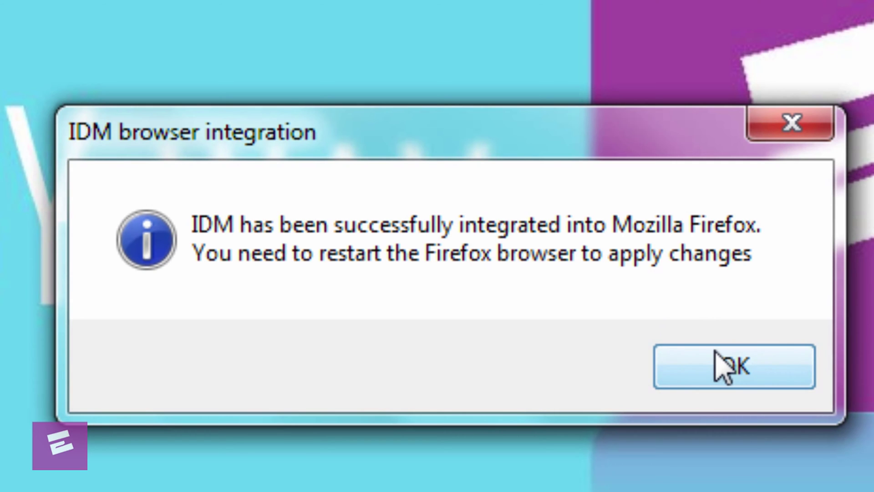
{"action": "left_click", "coordinate": [716, 353]}
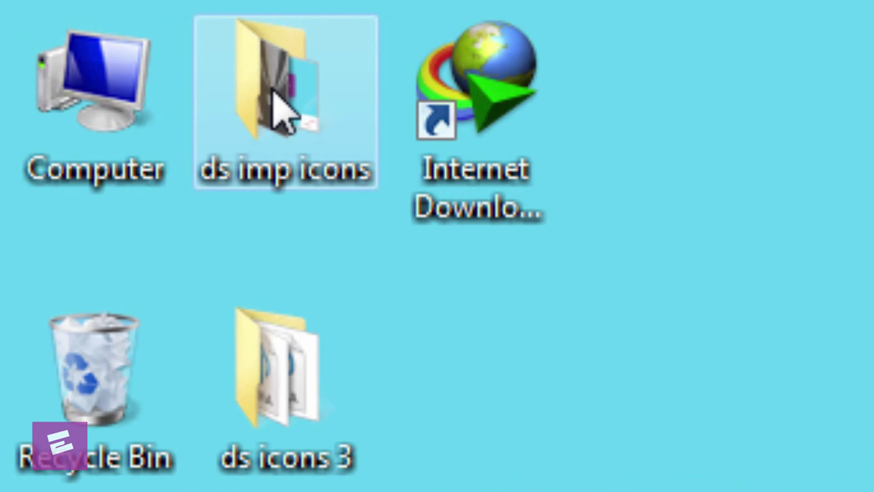
{"action": "left_click", "coordinate": [510, 116]}
{"action": "double_click", "coordinate": [383, 87]}
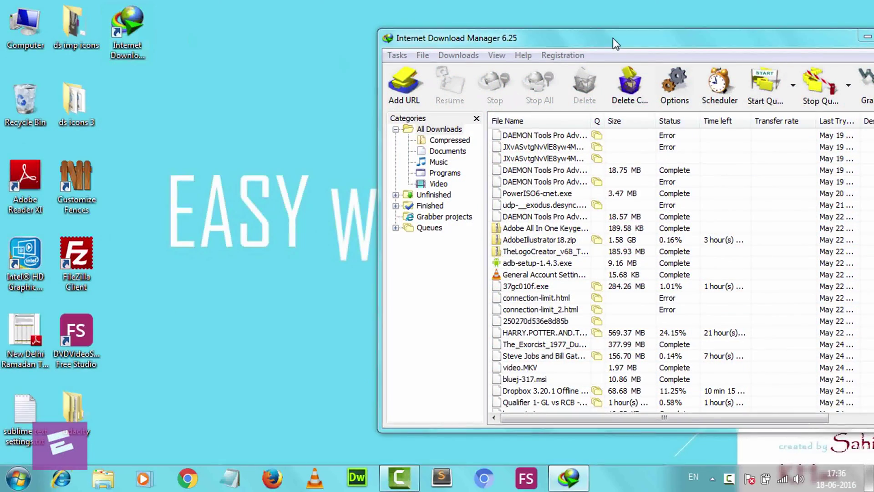
{"action": "left_click_drag", "start_coordinate": [613, 37], "coordinate": [408, 2]}
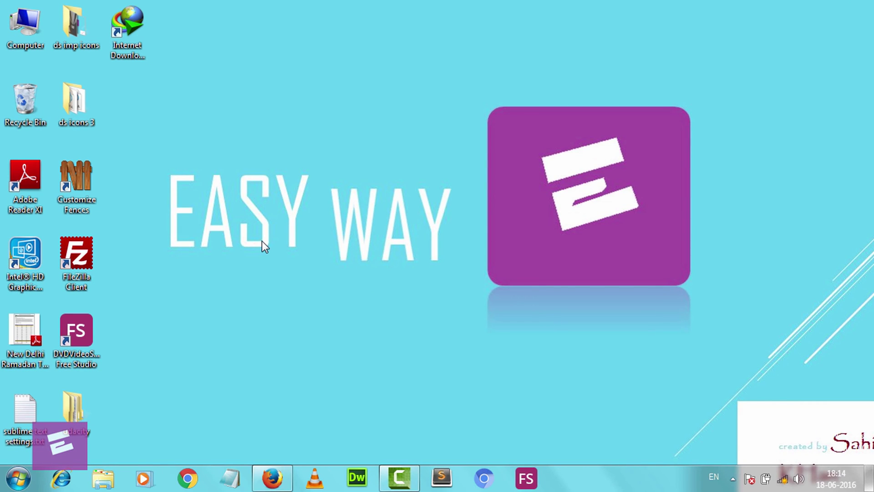
Allow the IDM integration 6.25.21 add-on to install in Firefox.
{"action": "left_click", "coordinate": [274, 475]}
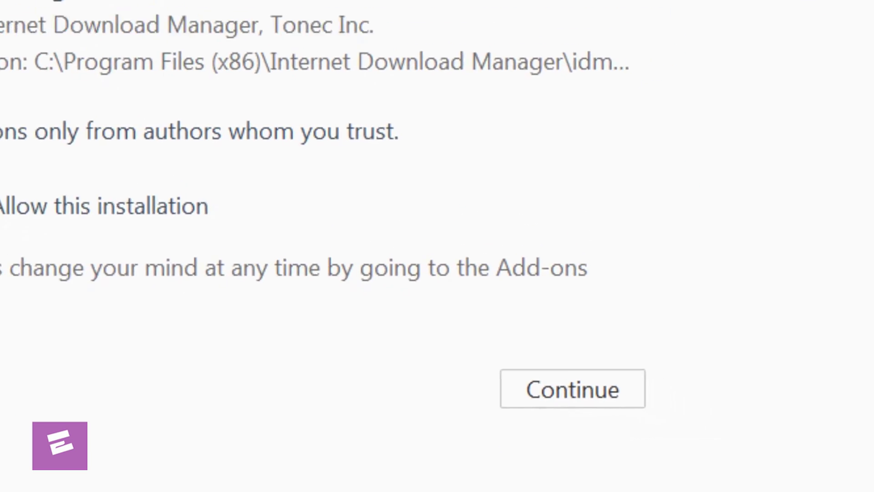
{"action": "left_click", "coordinate": [453, 371]}
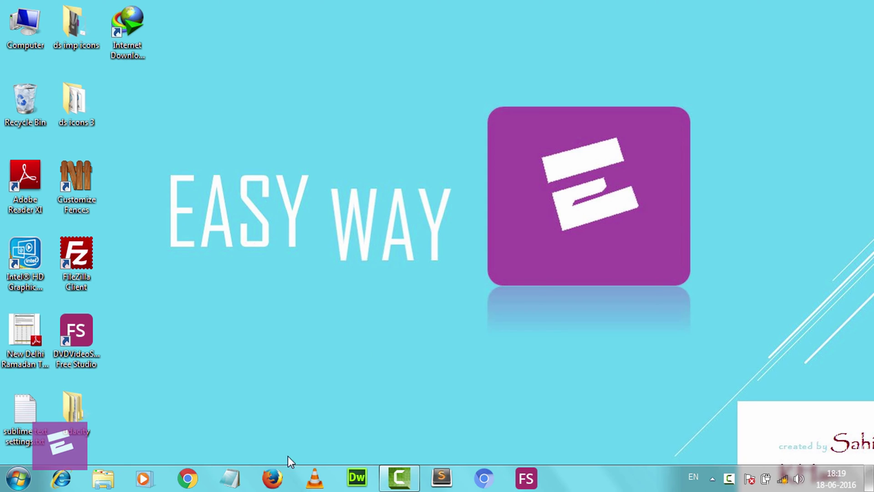
Reopen Firefox and view the Add-ons Manager Extensions list for IDM integration.
{"action": "left_click", "coordinate": [271, 487]}
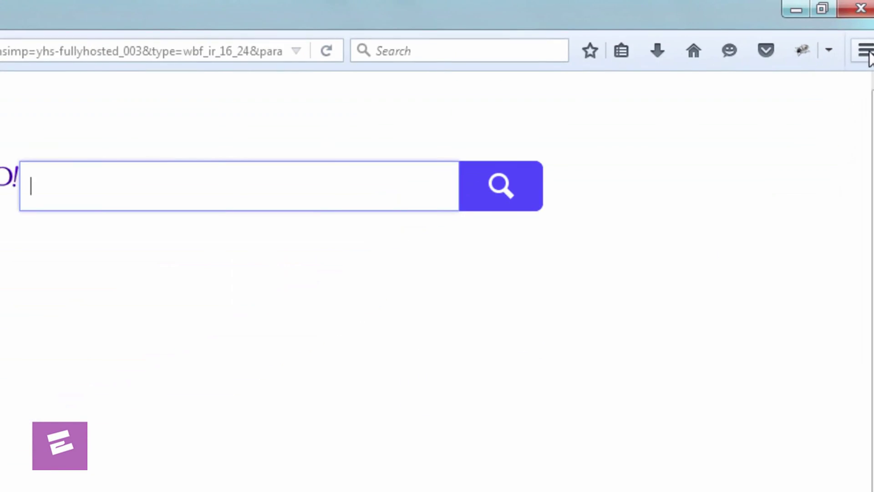
{"action": "left_click", "coordinate": [858, 122]}
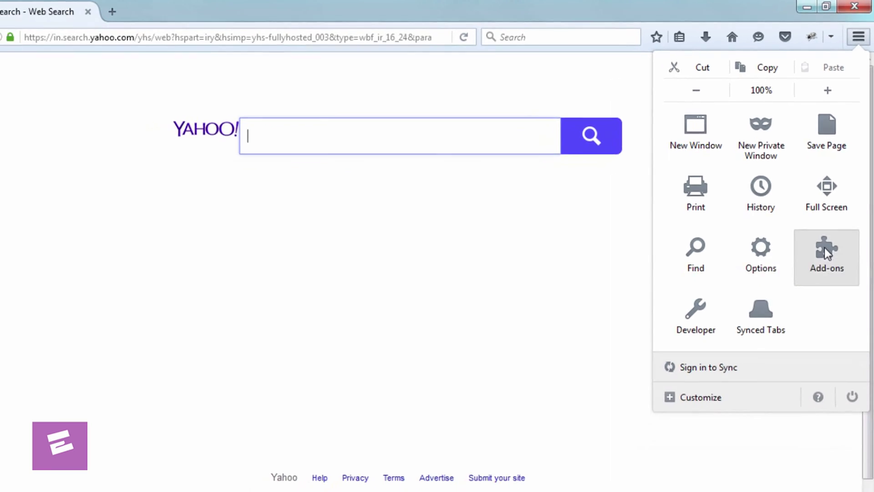
{"action": "left_click", "coordinate": [823, 272]}
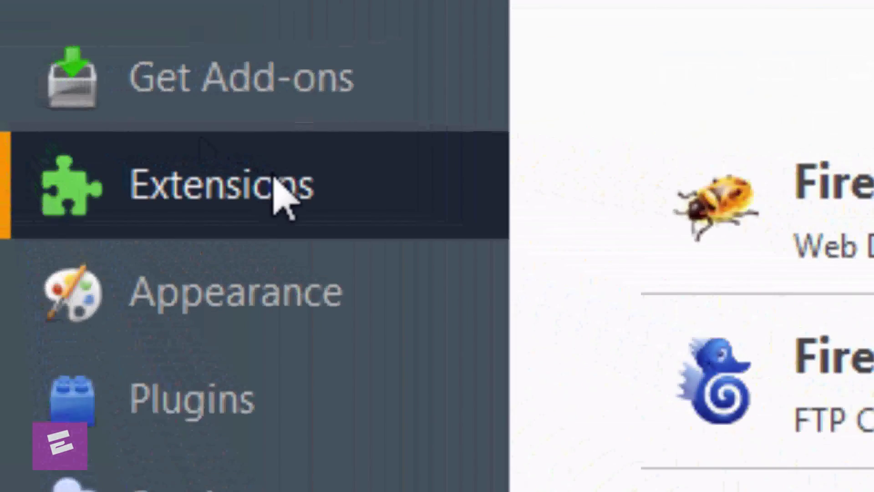